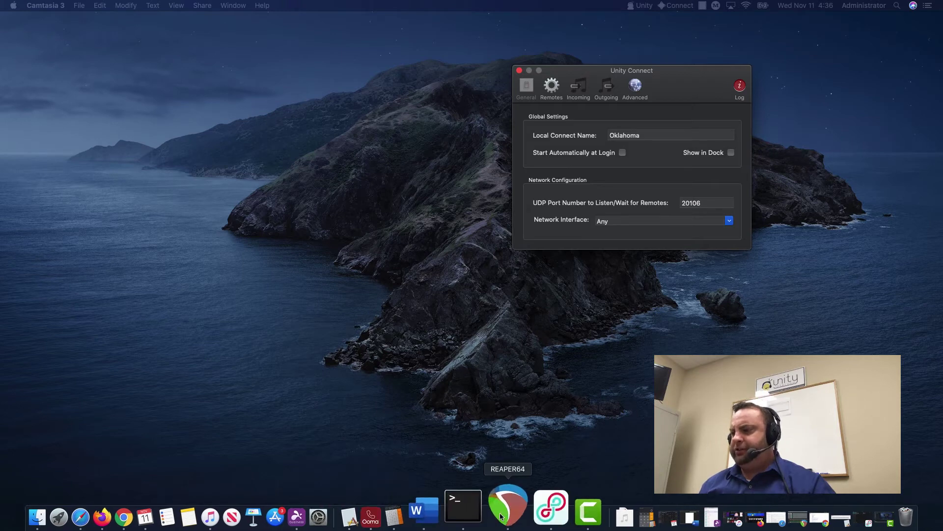
Grow the Loopback Audio device to 12 output channels, with Pass-Thru channels 3–12 feeding the new pairs
click(524, 506)
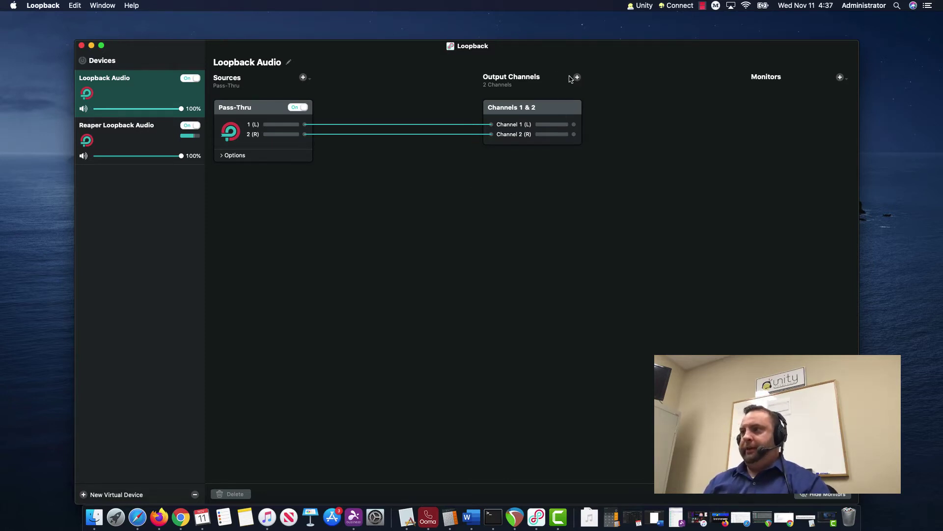
click(577, 78)
click(577, 78)
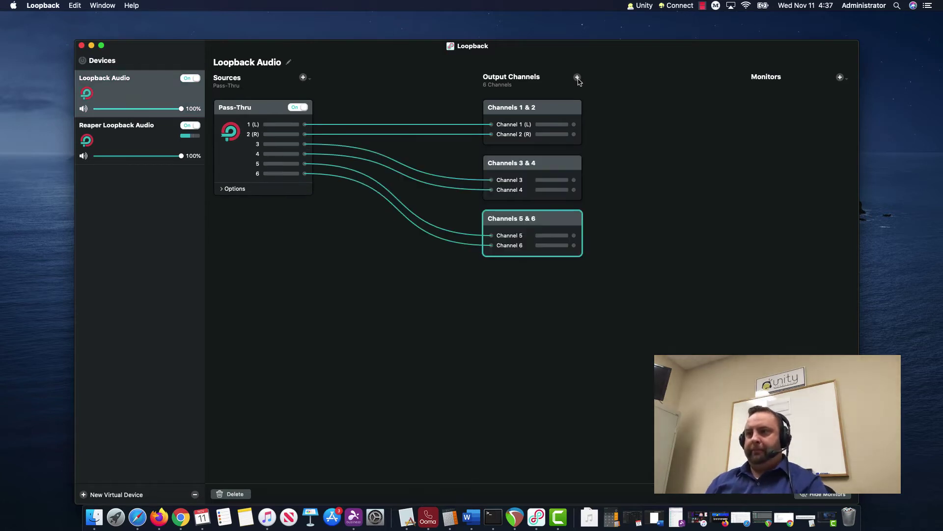
click(577, 78)
click(578, 78)
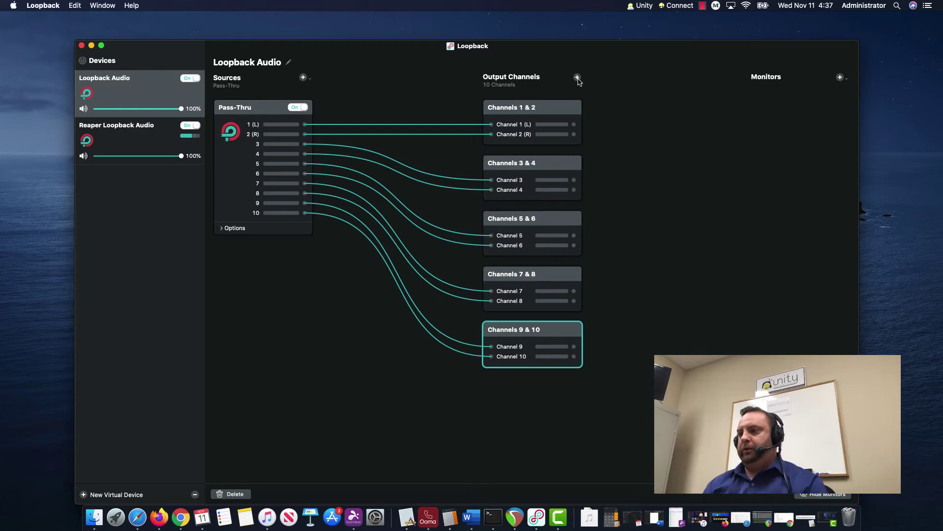
click(577, 78)
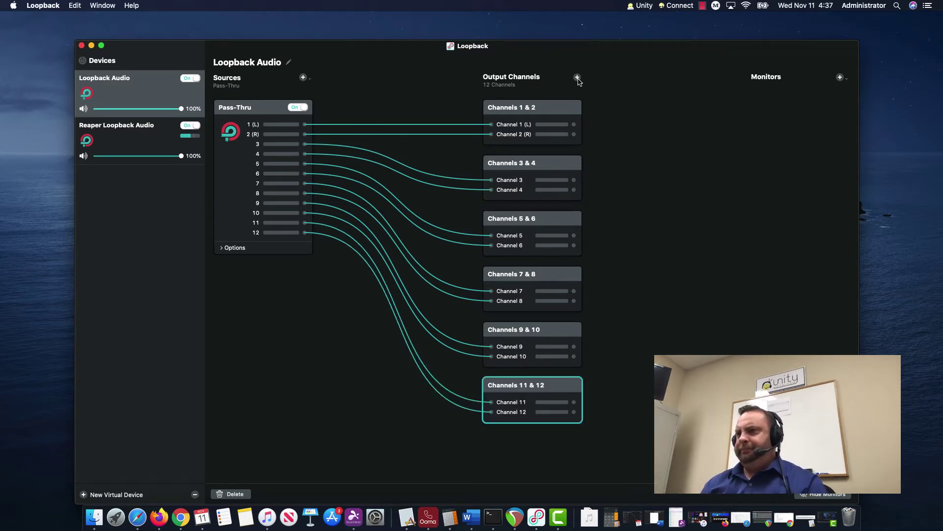
Show the Reaper Loopback Audio device and scroll through its 32 Pass-Thru output channels
click(123, 140)
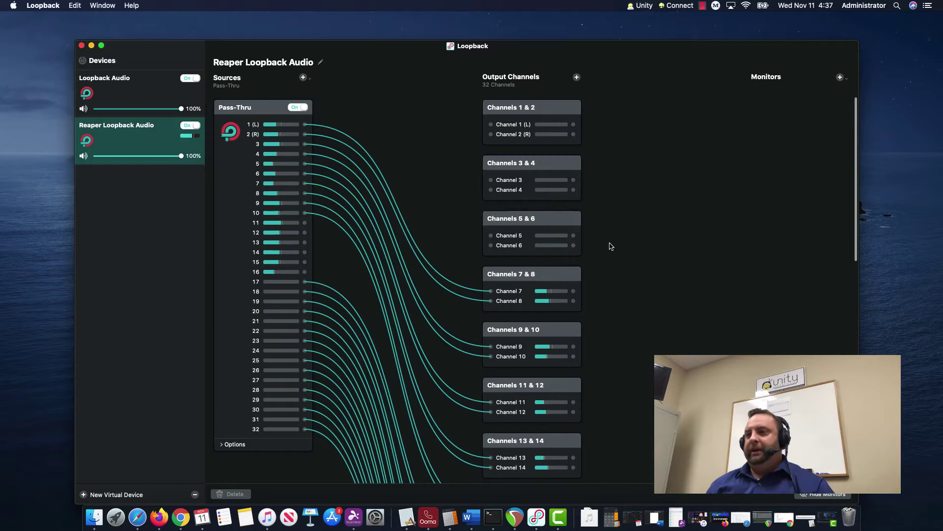
scroll(609, 245, down, 10)
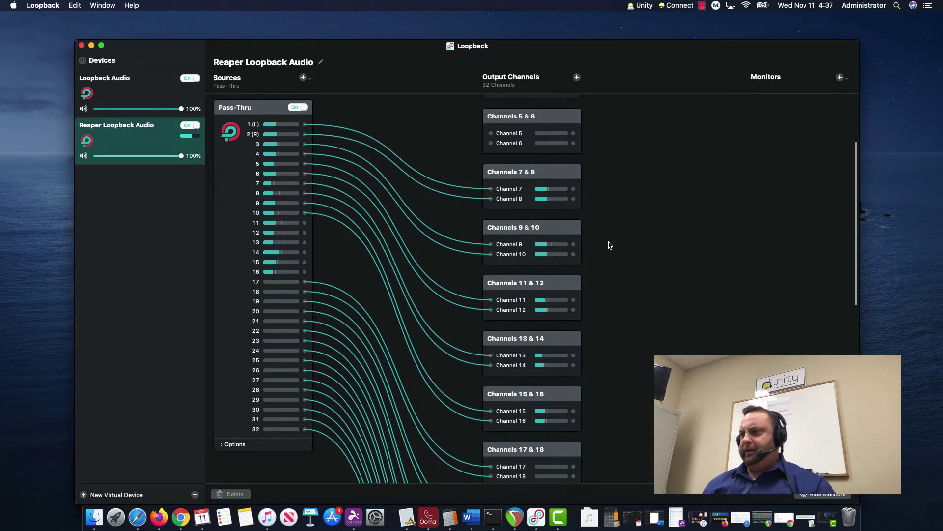
scroll(608, 246, down, 5)
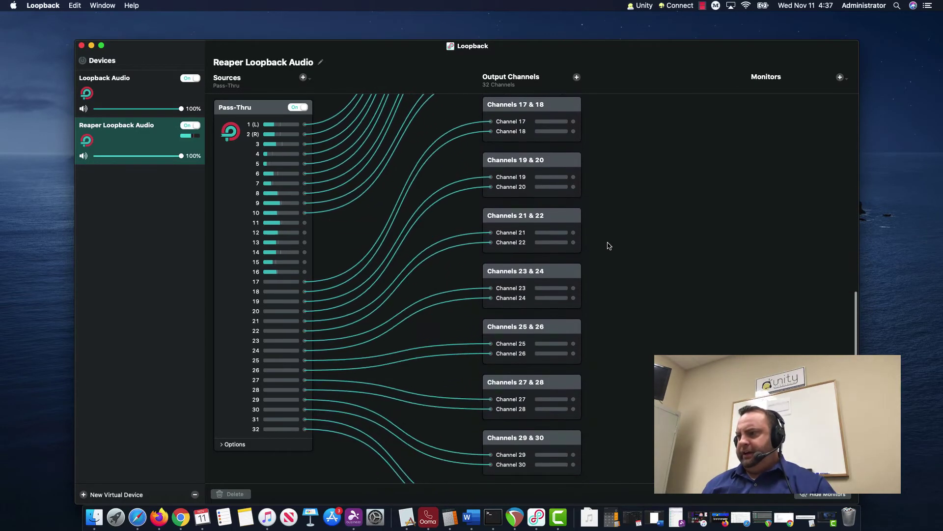
scroll(617, 299, up, 15)
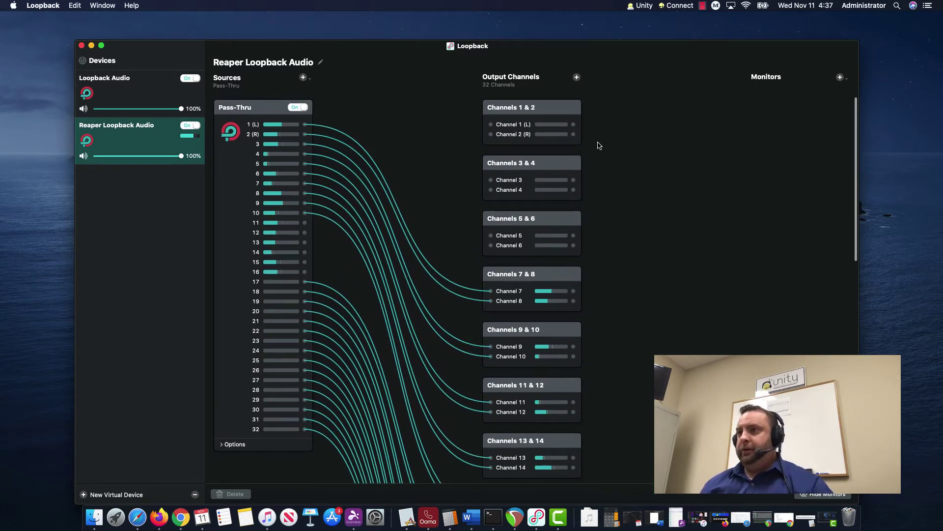
Add M2 from Audio Devices as a source, its channels 1–6 routed to Channels 1–6
click(304, 78)
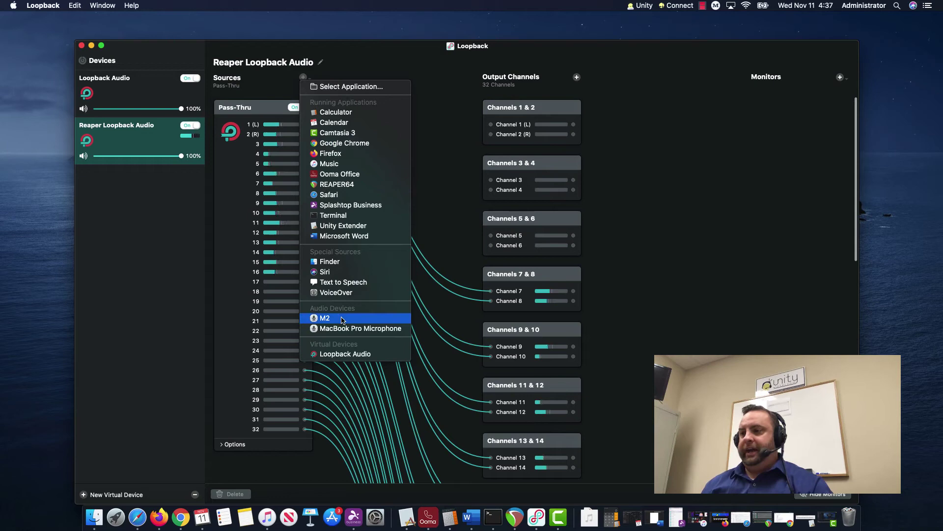
click(342, 318)
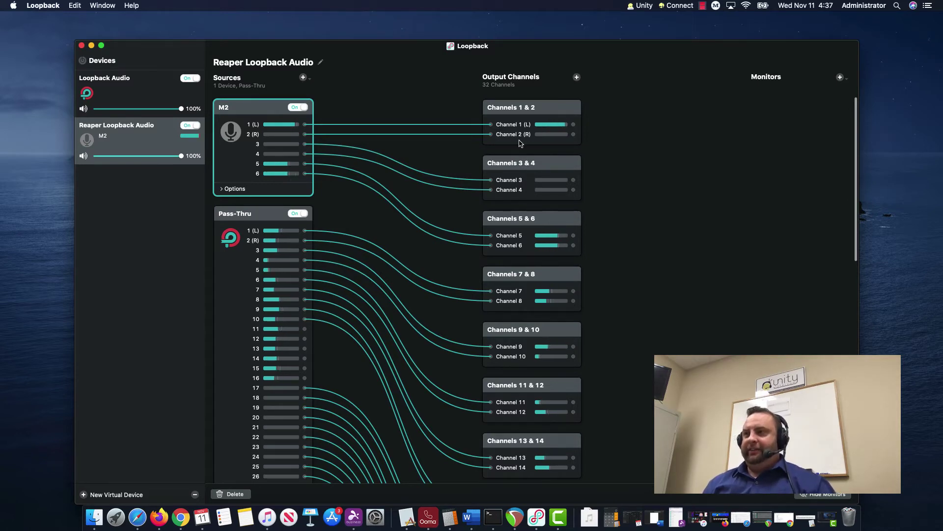
scroll(507, 363, down, 10)
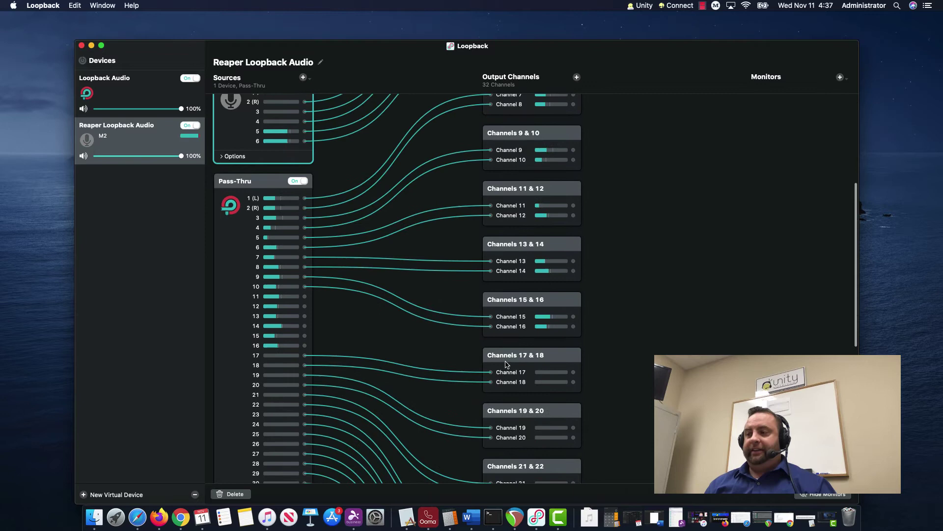
scroll(508, 364, up, 10)
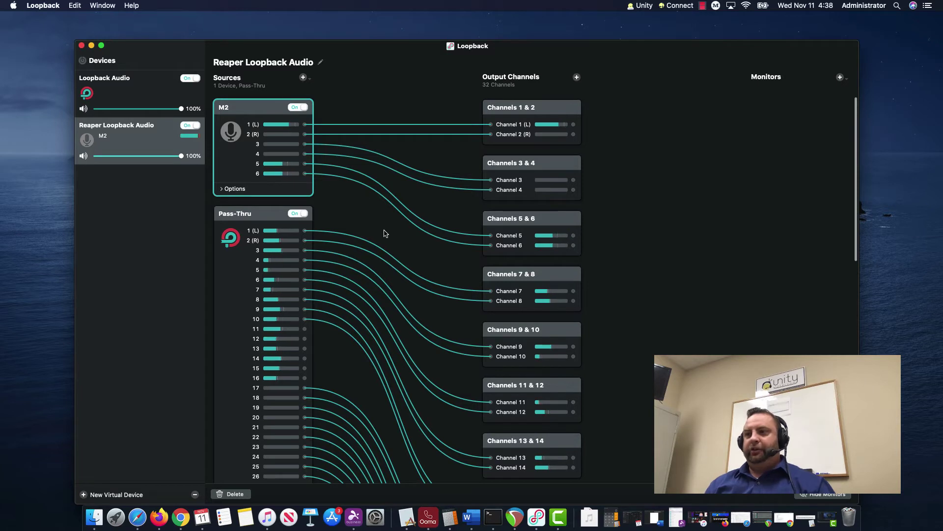
scroll(385, 233, down, 2)
scroll(384, 233, down, 1)
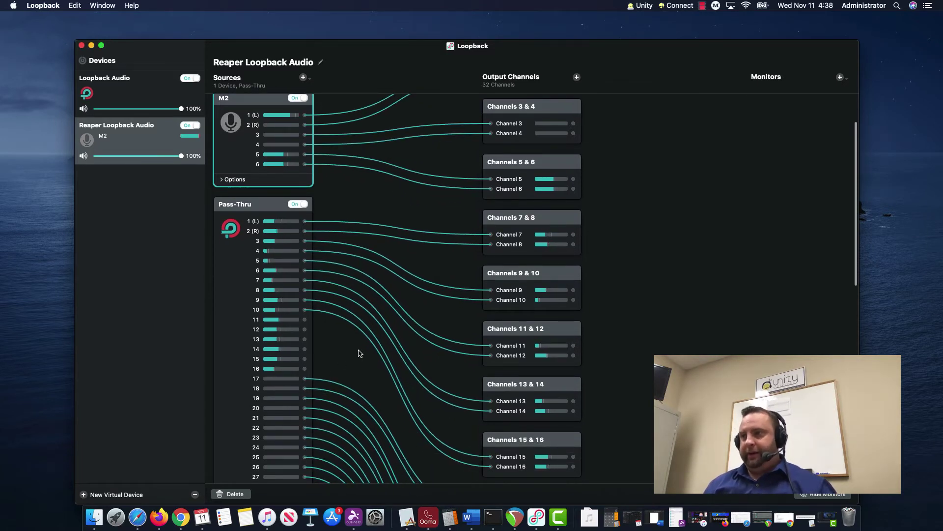
scroll(316, 344, up, 3)
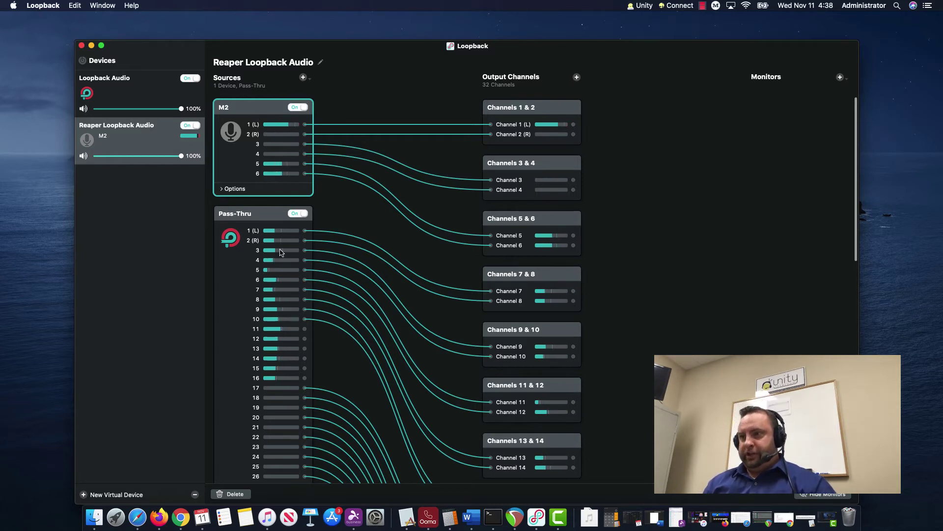
scroll(285, 253, down, 10)
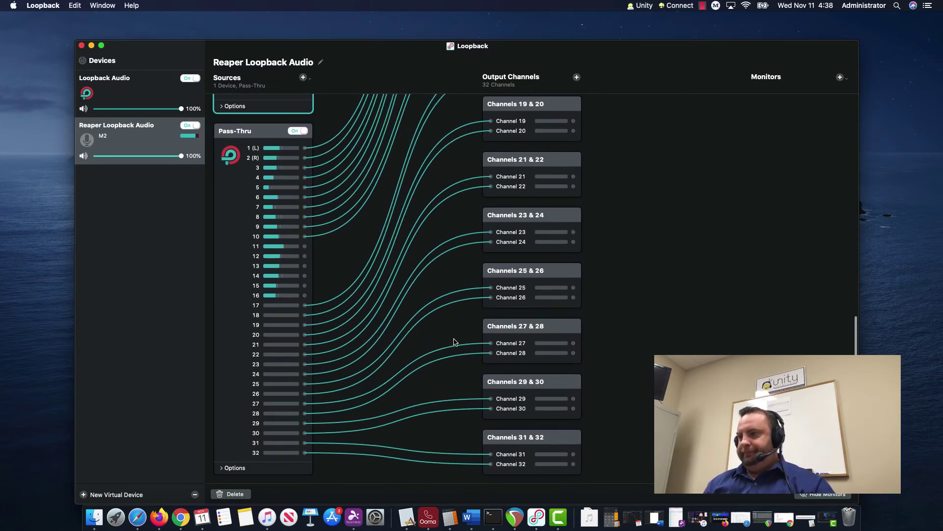
scroll(454, 341, up, 10)
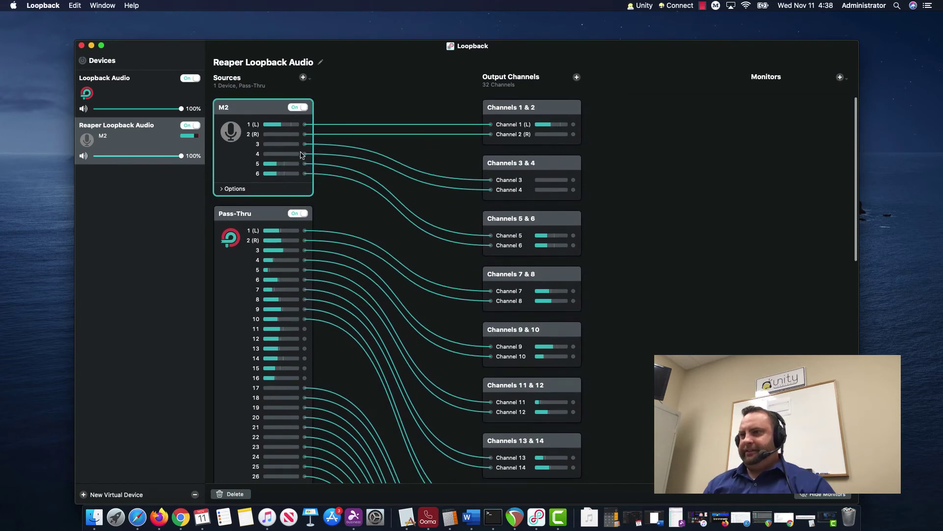
scroll(448, 248, down, 10)
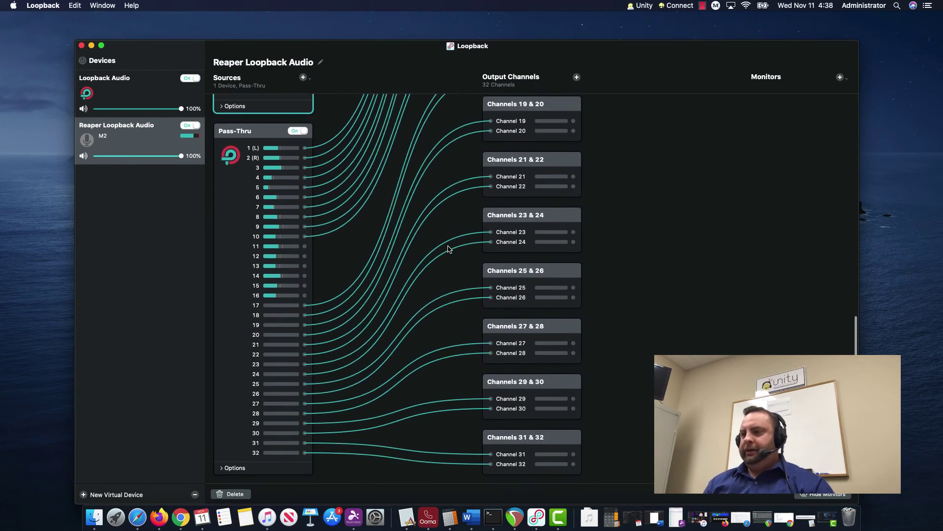
scroll(447, 248, up, 10)
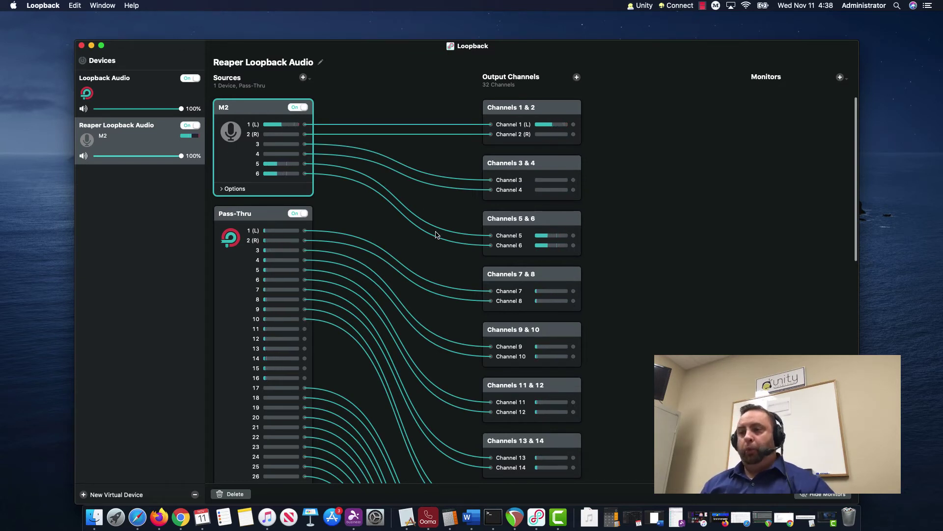
Open Unity Connect's Outgoing settings and select the Unity Norman remote
click(680, 5)
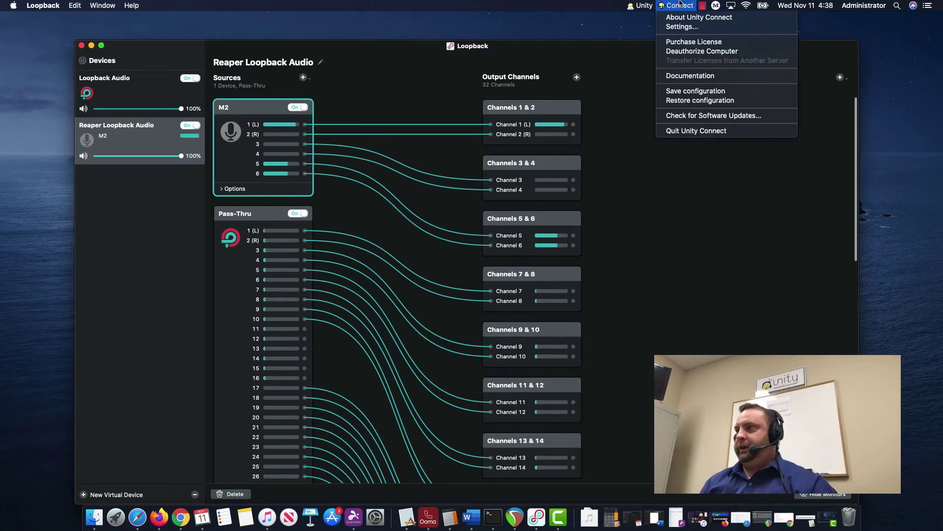
click(681, 27)
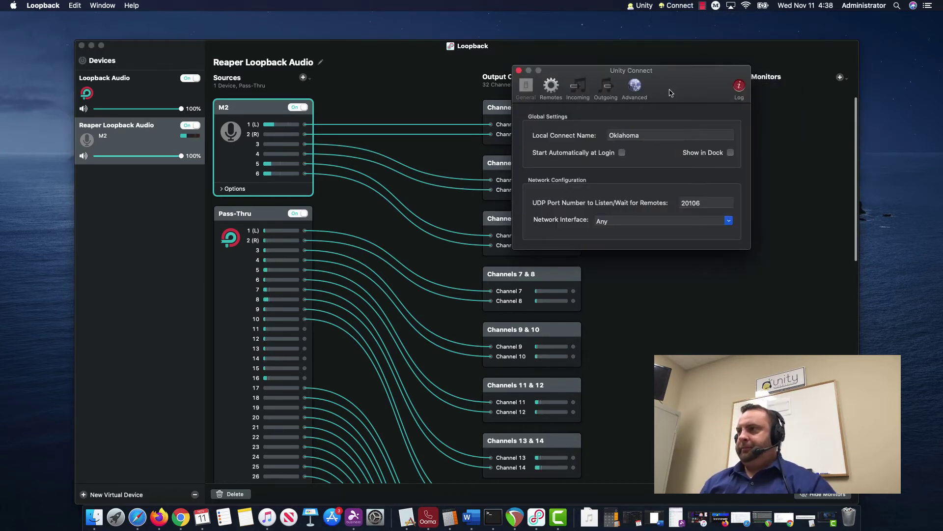
drag(671, 93, 488, 116)
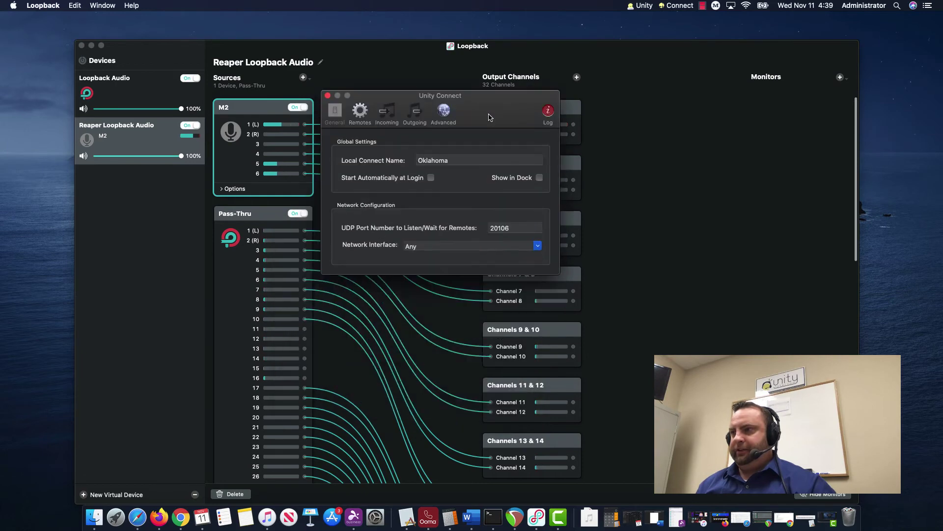
drag(407, 101, 398, 77)
click(406, 89)
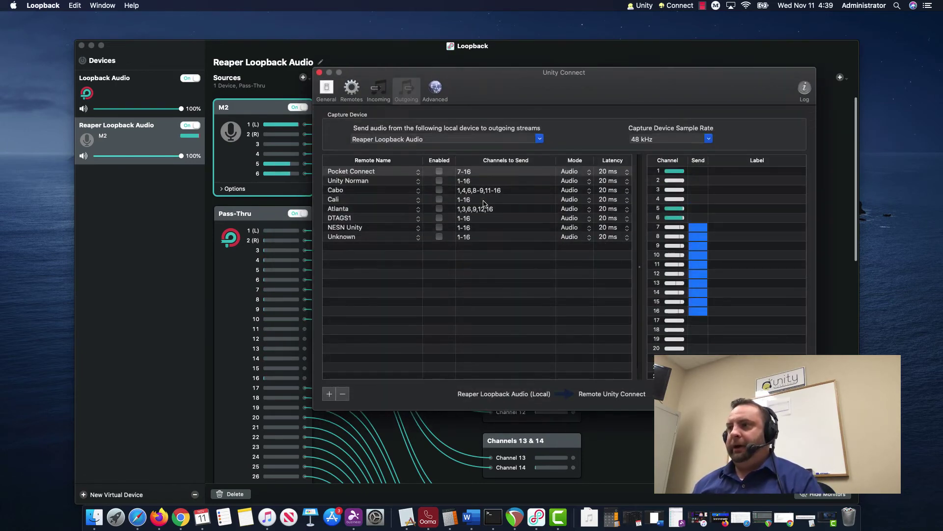
click(364, 181)
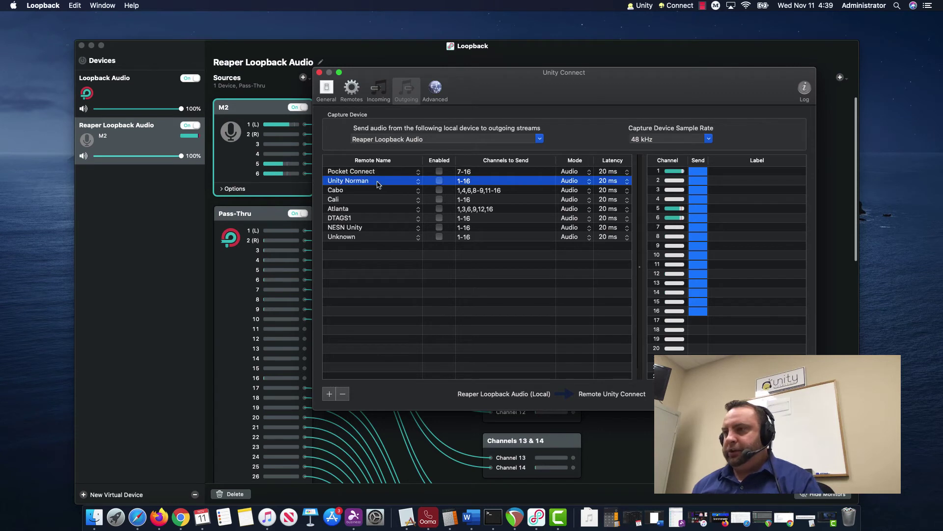
scroll(705, 248, down, 5)
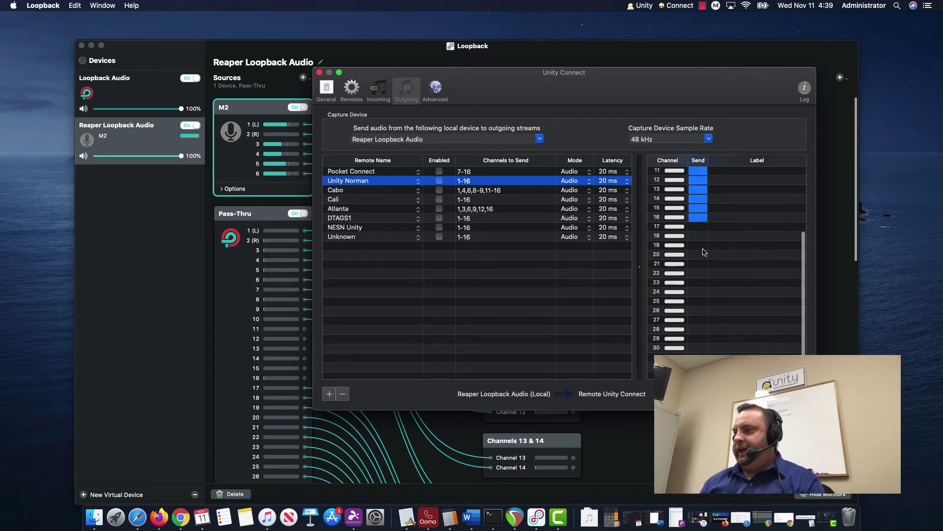
scroll(717, 309, up, 5)
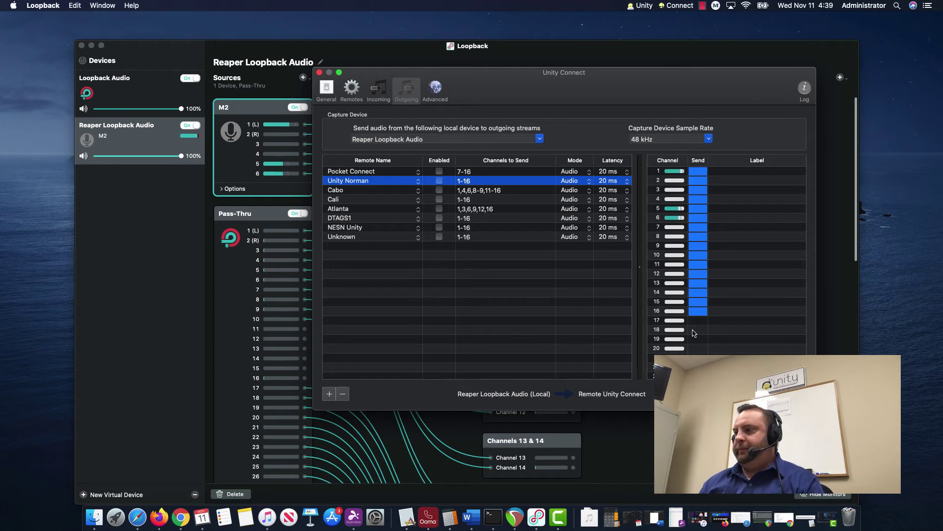
Enable sending channels 18, 20, 26, 27, 29 and 30 to Unity Norman
click(698, 329)
click(698, 348)
scroll(698, 344, down, 5)
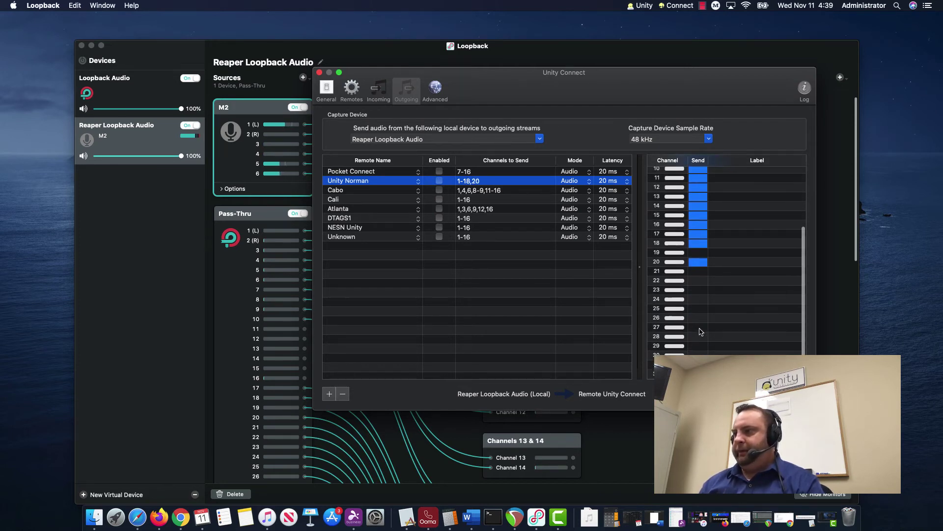
click(698, 327)
click(698, 346)
click(698, 353)
click(698, 318)
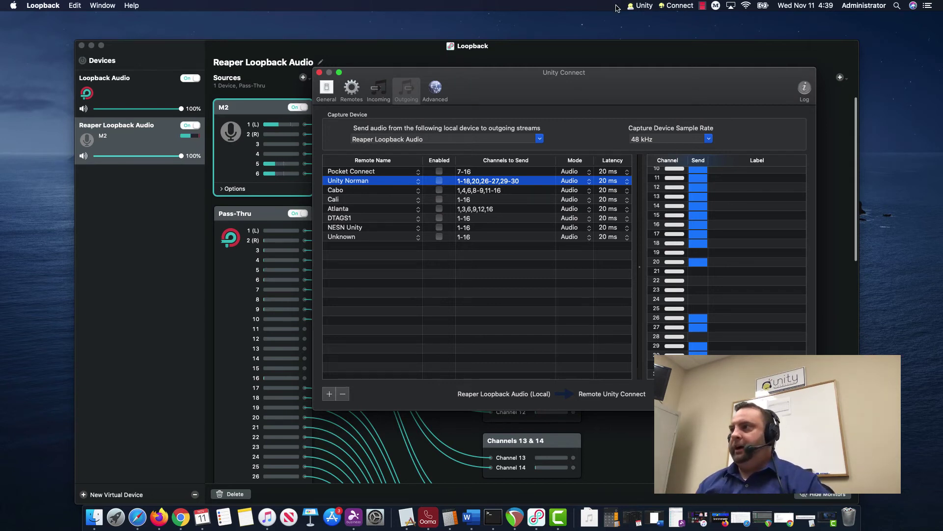
Bring up the Unity Intercom server settings and close the Loopback window
click(641, 6)
click(645, 27)
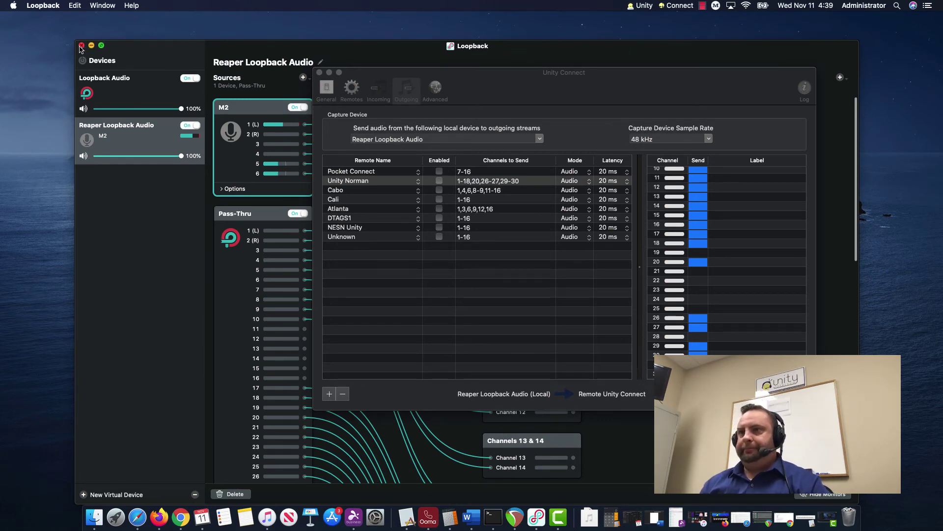
key(super+w)
Close Unity Connect, centre the Intercom server settings, and keep Reaper Loopback Audio as input device
drag(598, 98, 544, 83)
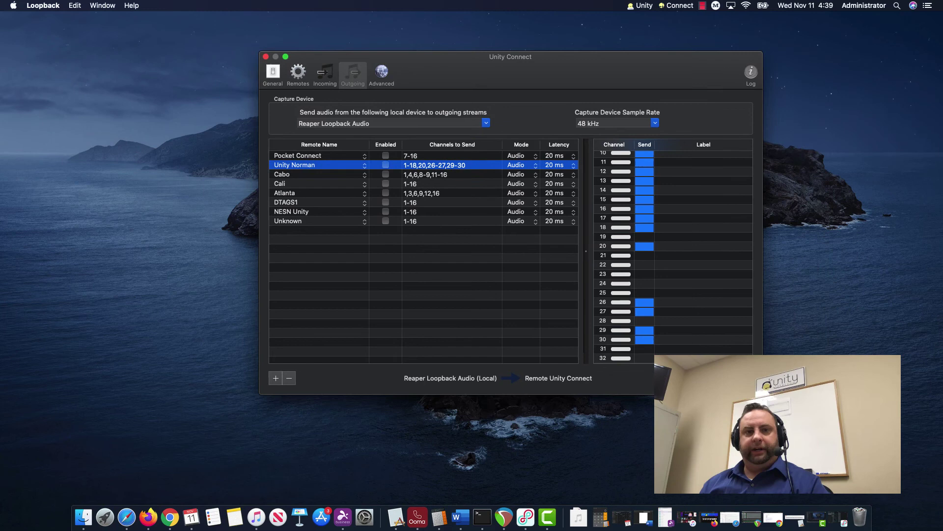
drag(279, 18, 322, 61)
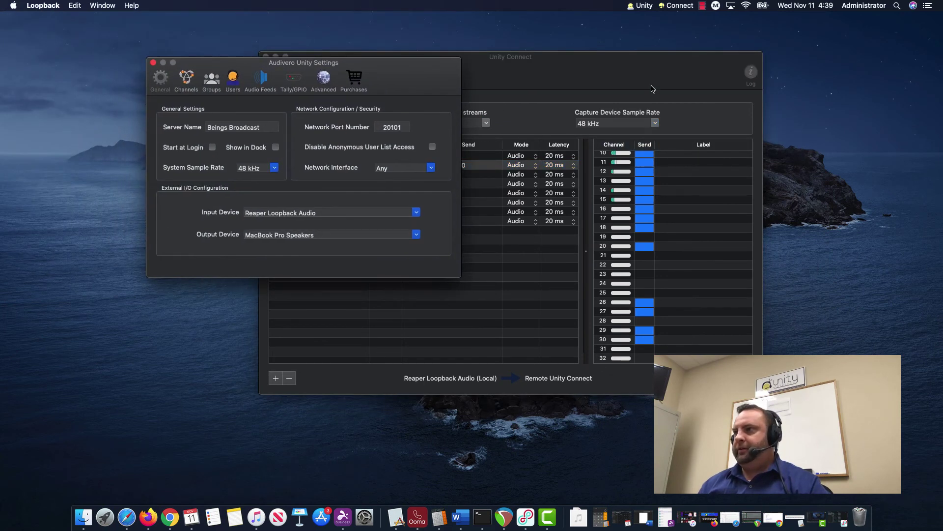
click(321, 61)
key(super+w)
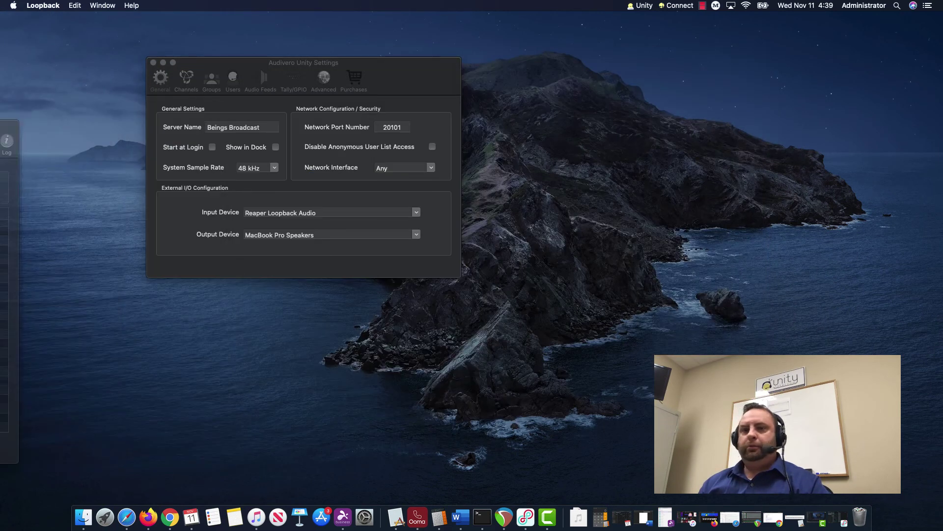
drag(426, 76, 558, 111)
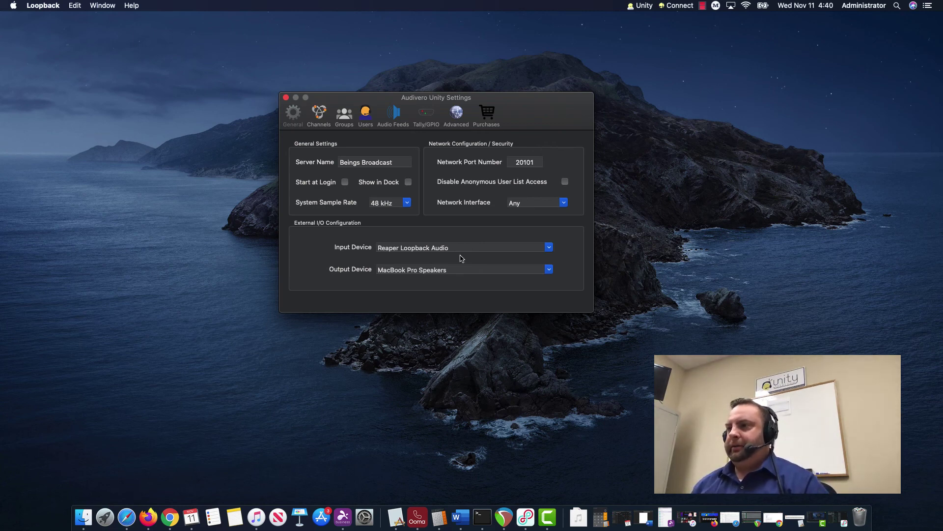
click(550, 250)
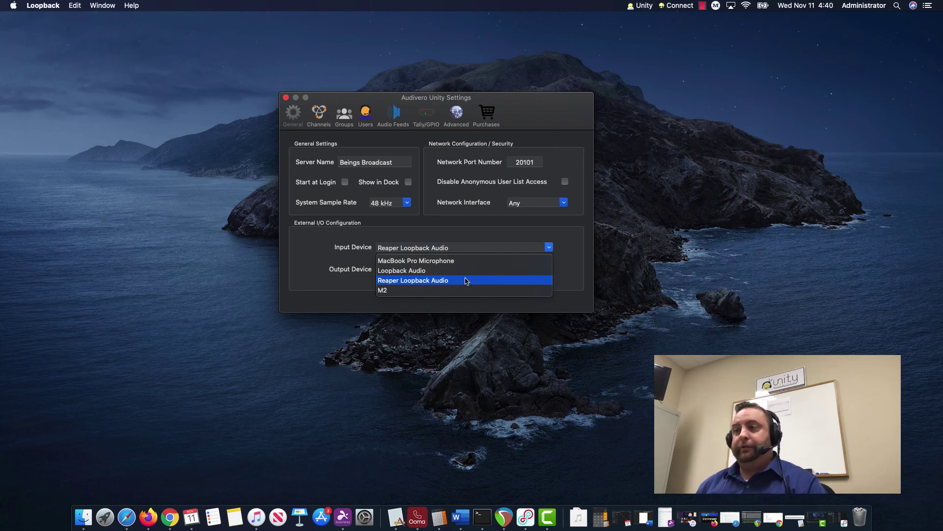
click(475, 236)
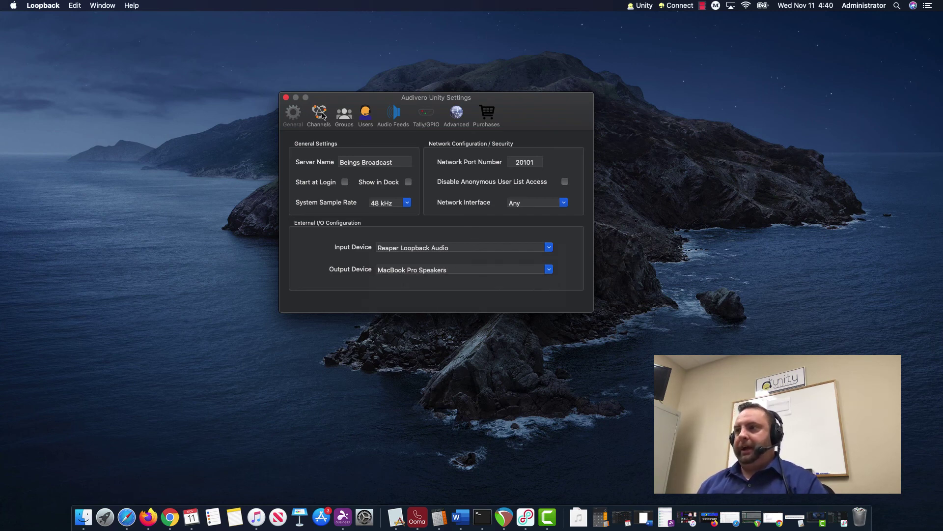
On the Audio Feeds page, review program feed 1's source list, leaving it on Audio Input 1
click(396, 116)
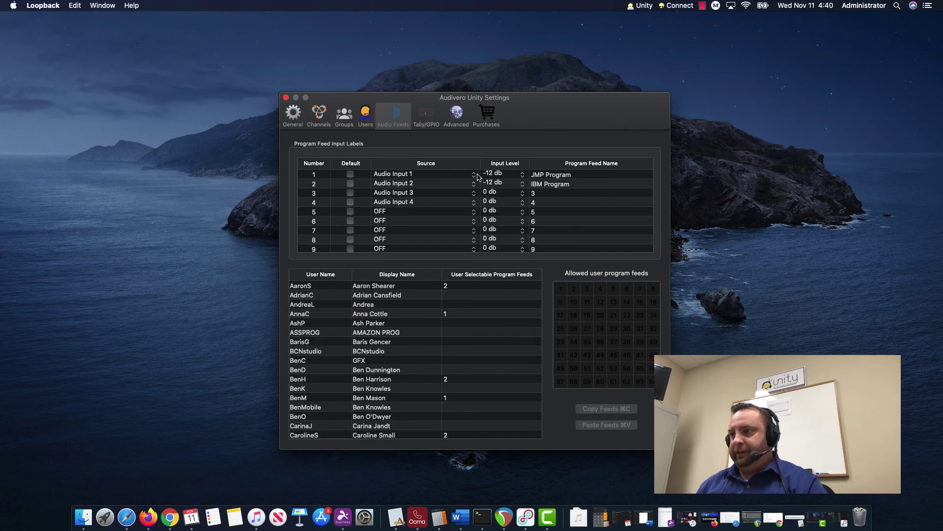
click(473, 175)
scroll(445, 209, down, 10)
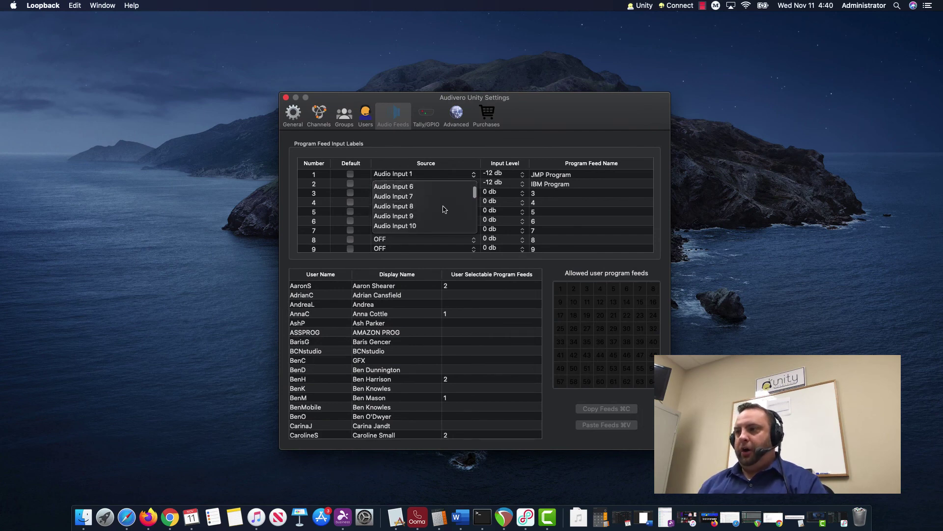
scroll(443, 209, up, 7)
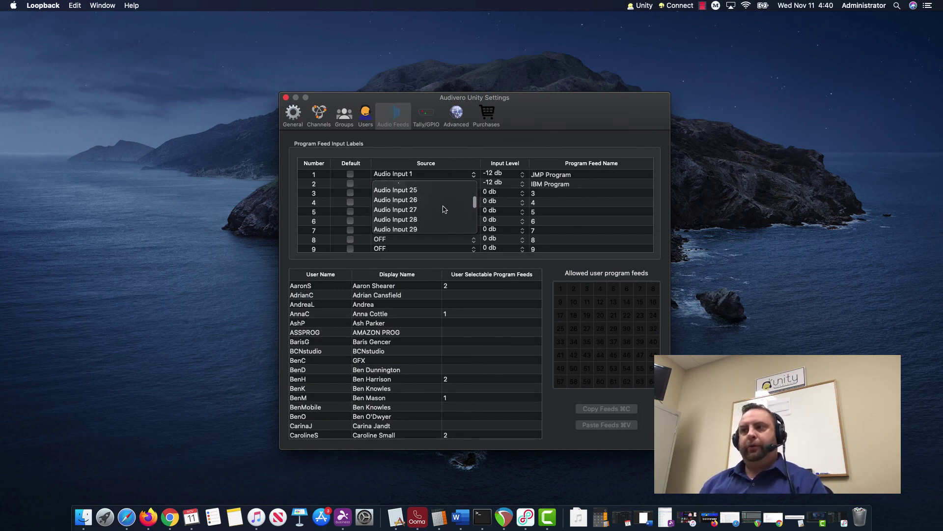
click(532, 119)
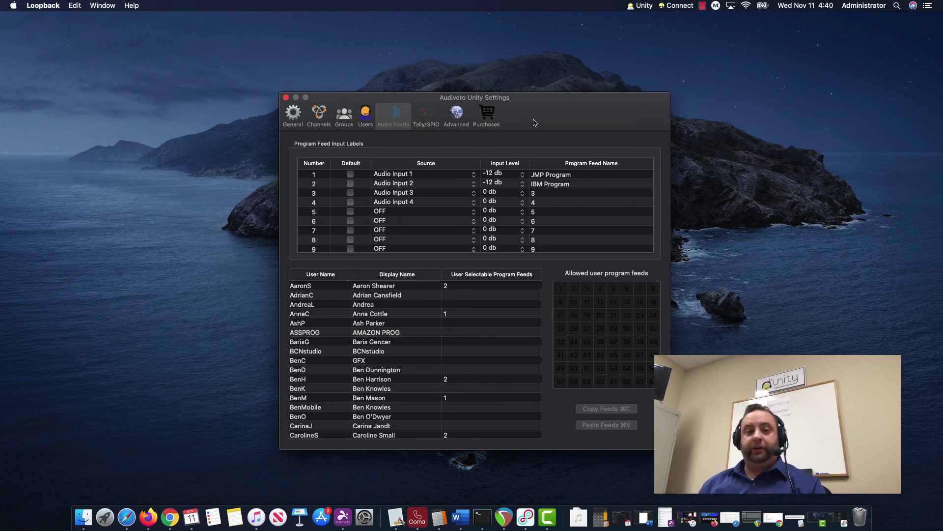